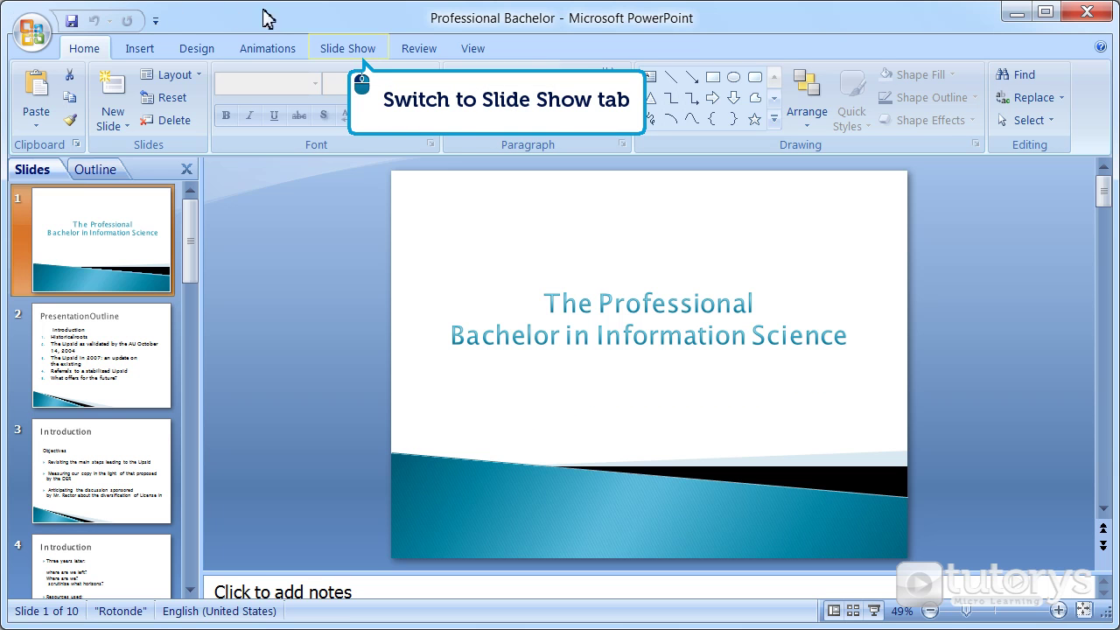
Step: Switch the ribbon to the Slide Show tab for the Professional Bachelor presentation
click(362, 47)
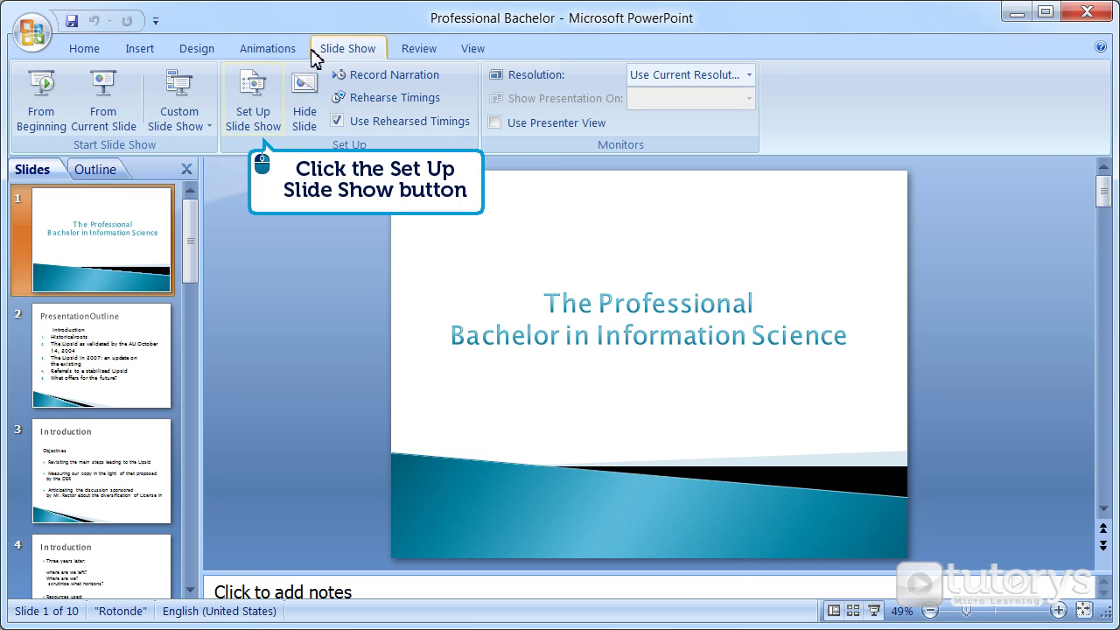
Step: In Set Up Show, show slides 1 to 2, use a light blue pen, and advance using timings
click(255, 116)
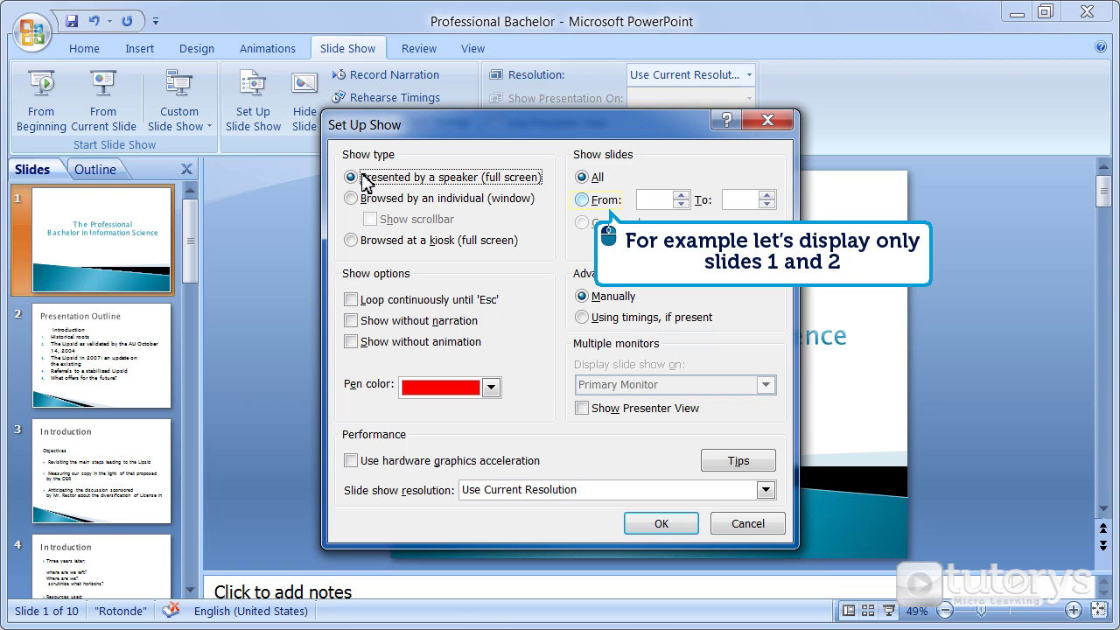
click(582, 199)
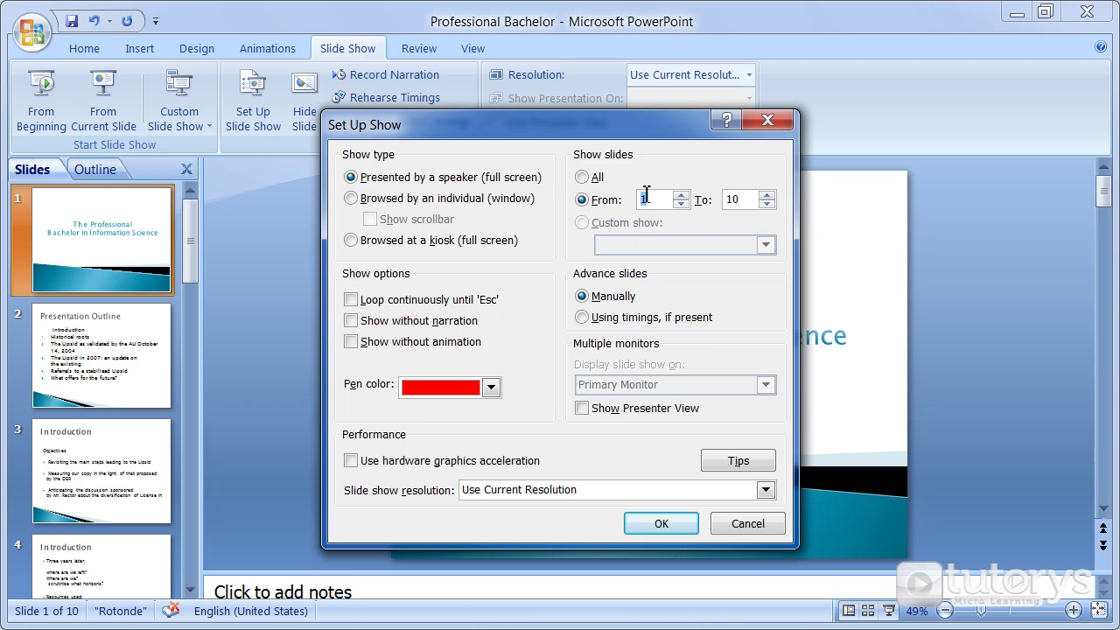
double_click(741, 200)
text(2)
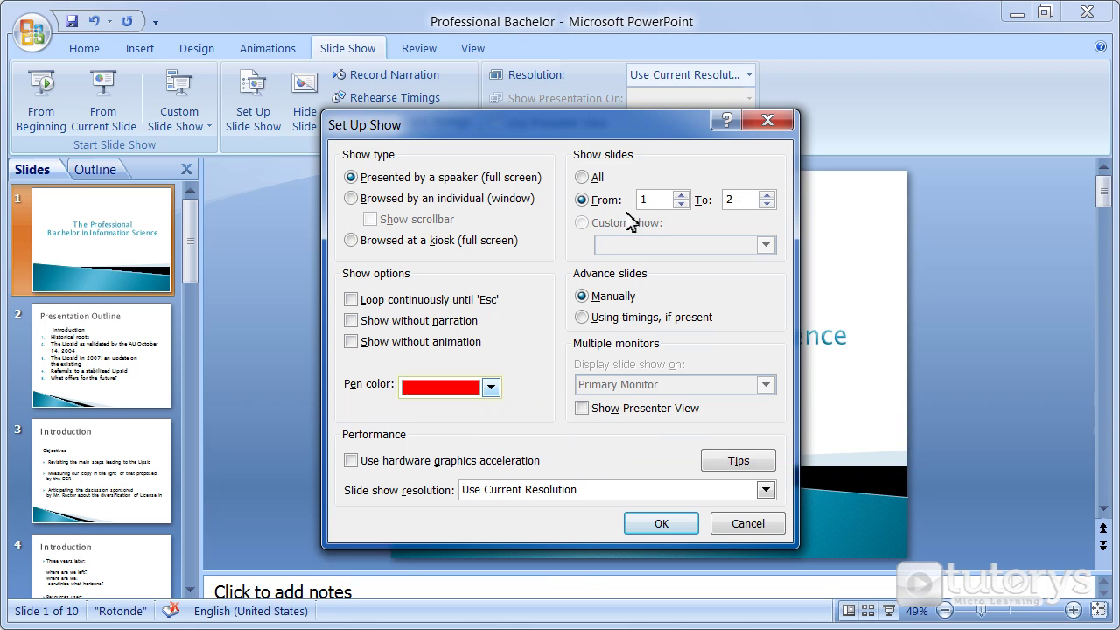
click(492, 389)
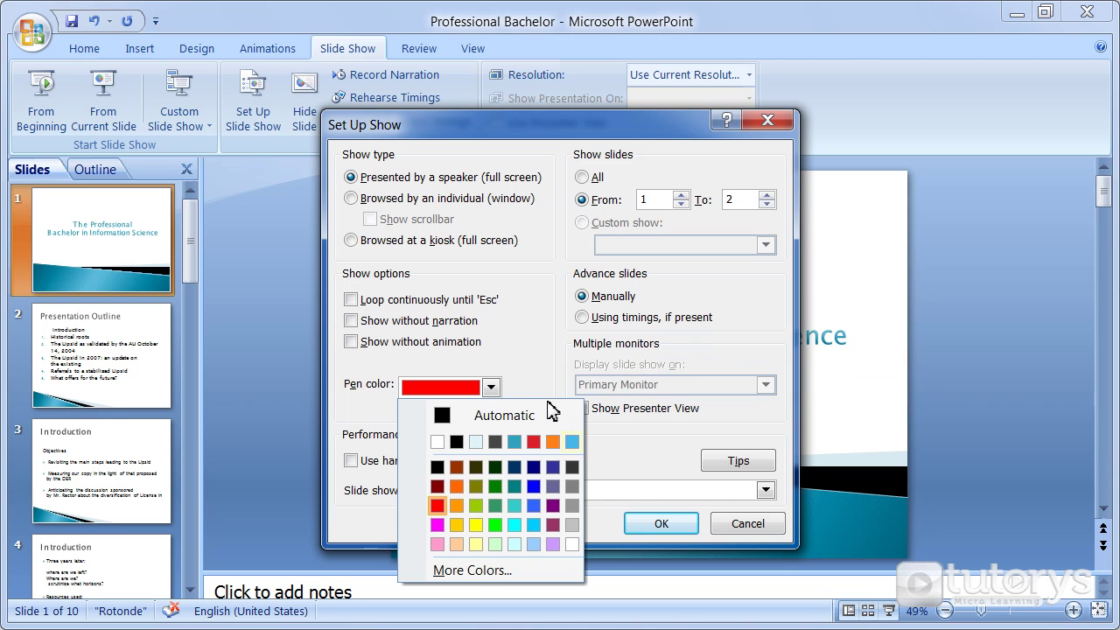
click(572, 442)
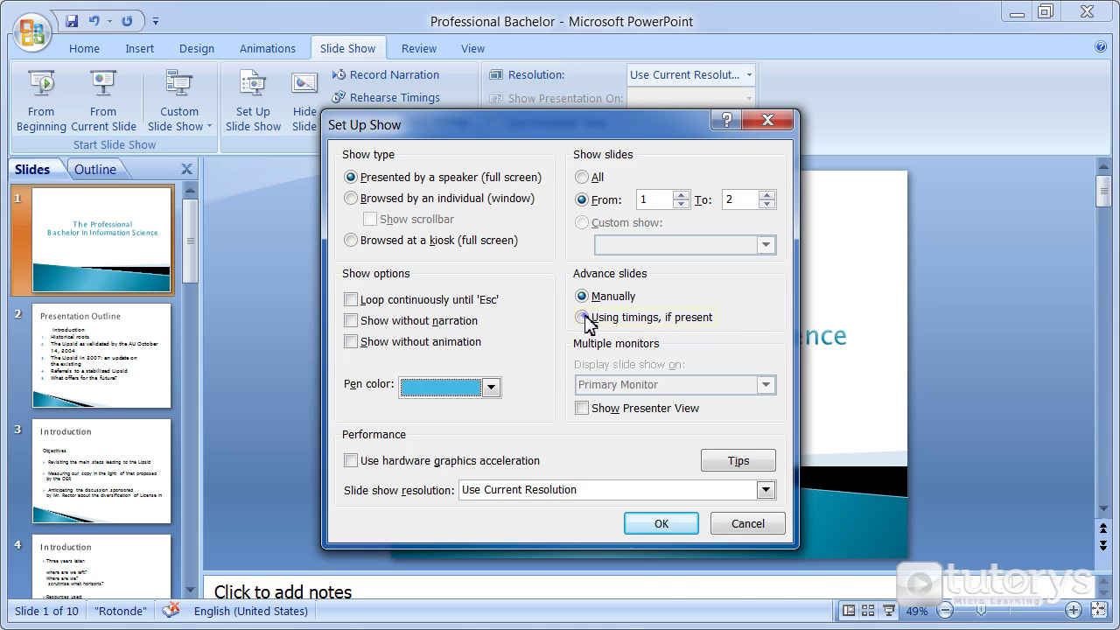
click(584, 318)
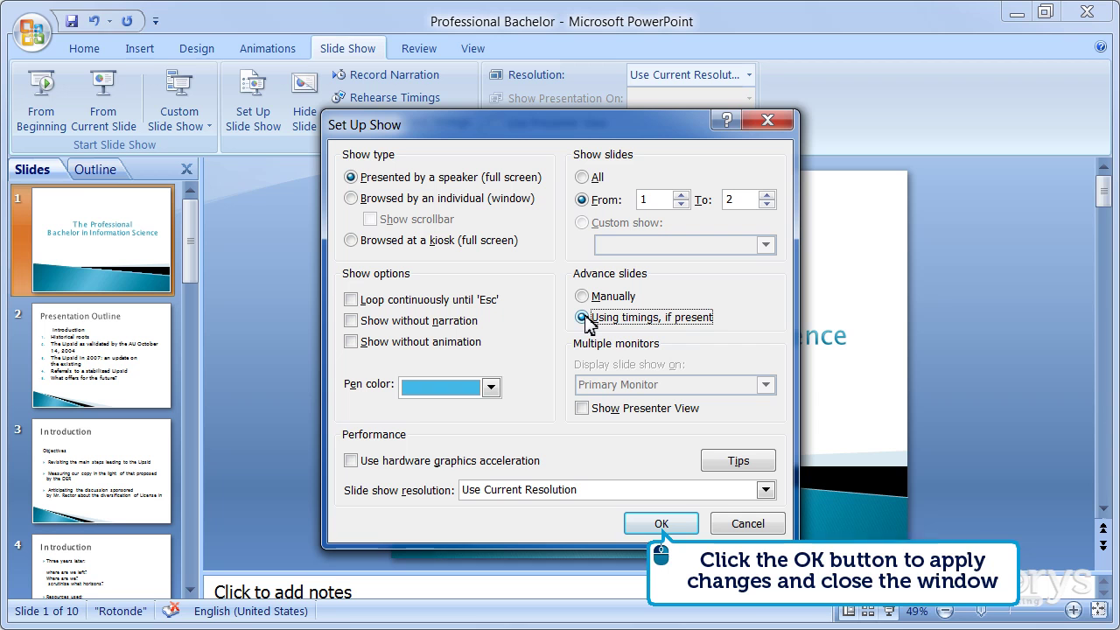
Step: Apply the Set Up Show settings, run the show from the beginning, then end it
click(647, 525)
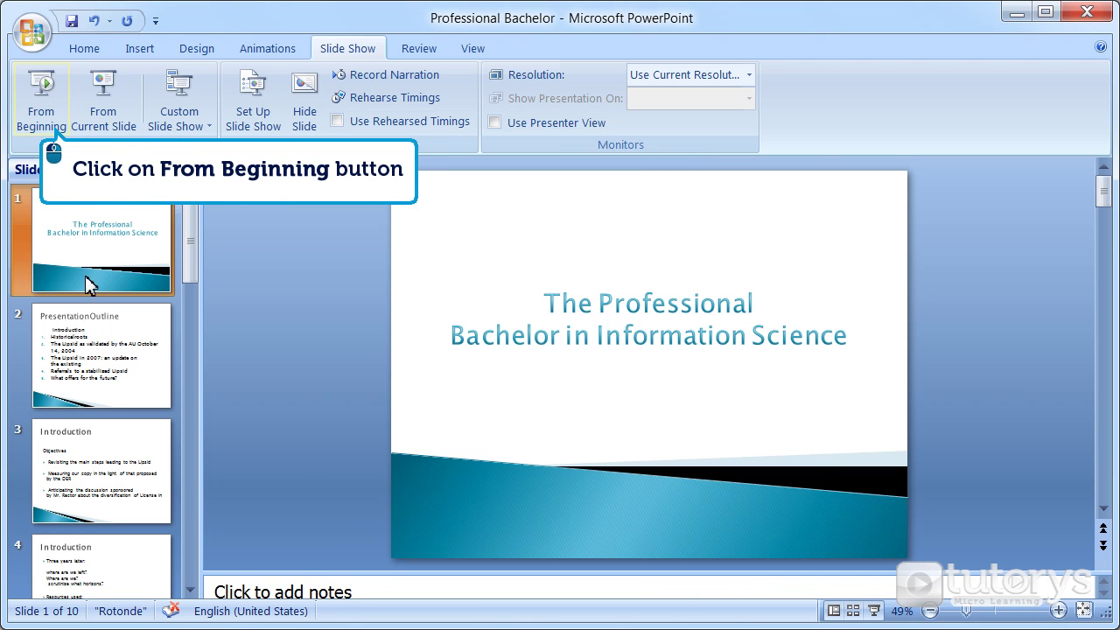
click(48, 98)
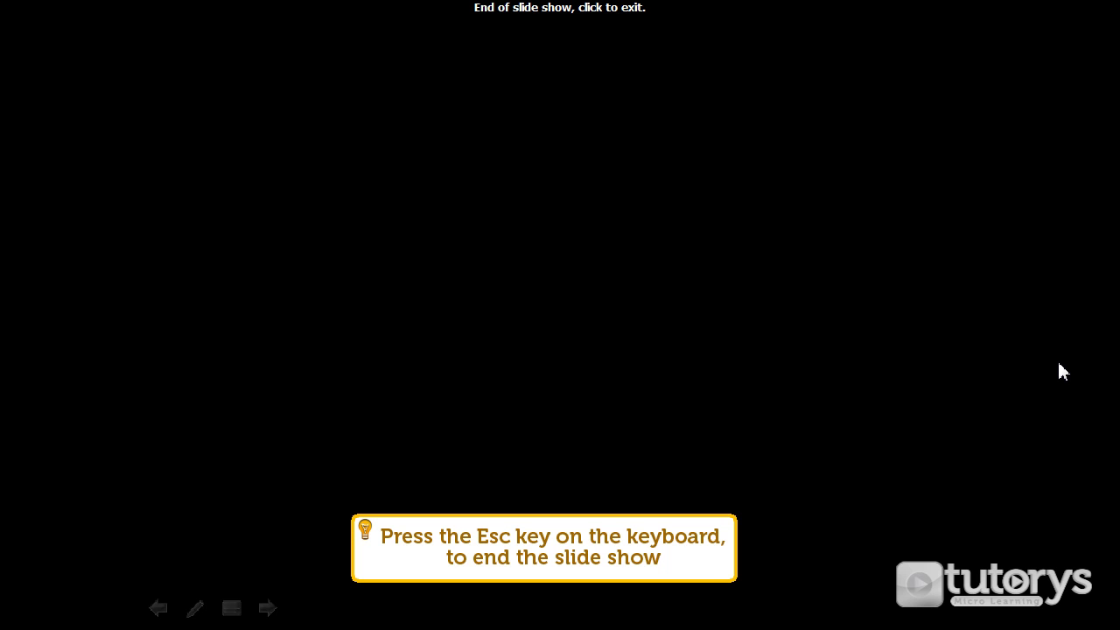
key(Escape)
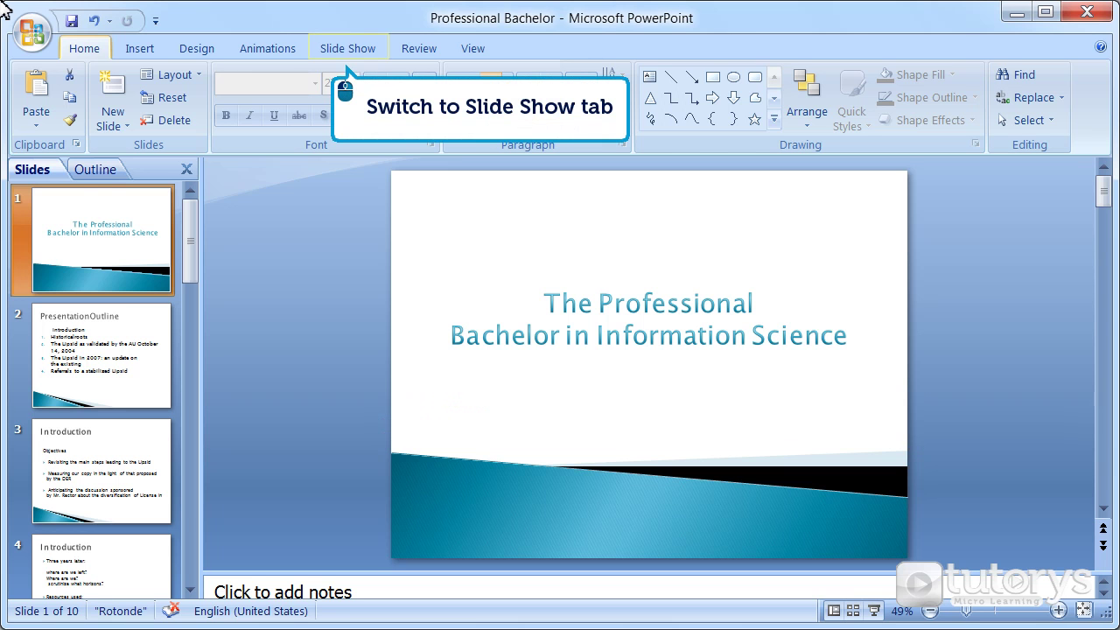
Step: Open the Custom Shows list from the Custom Slide Show menu on the Slide Show tab
click(342, 45)
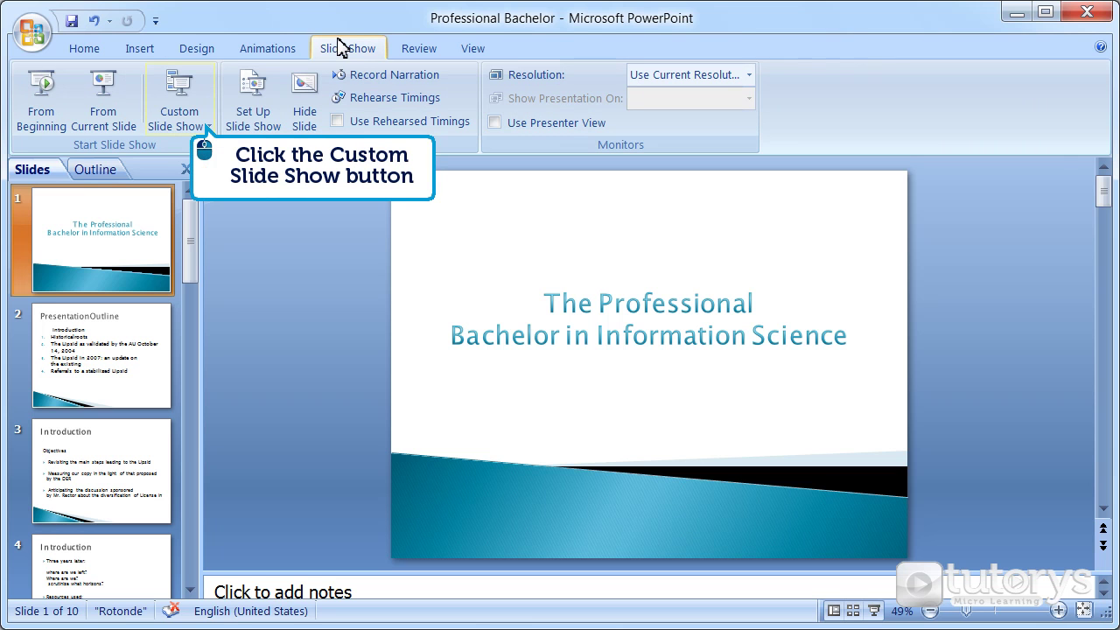
click(203, 123)
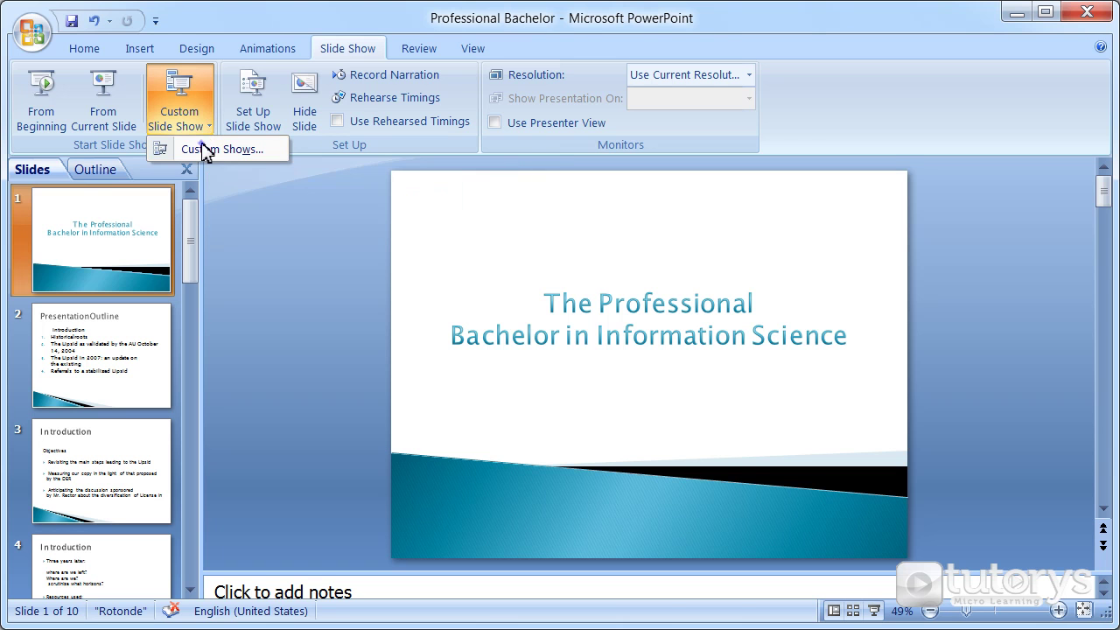
click(202, 146)
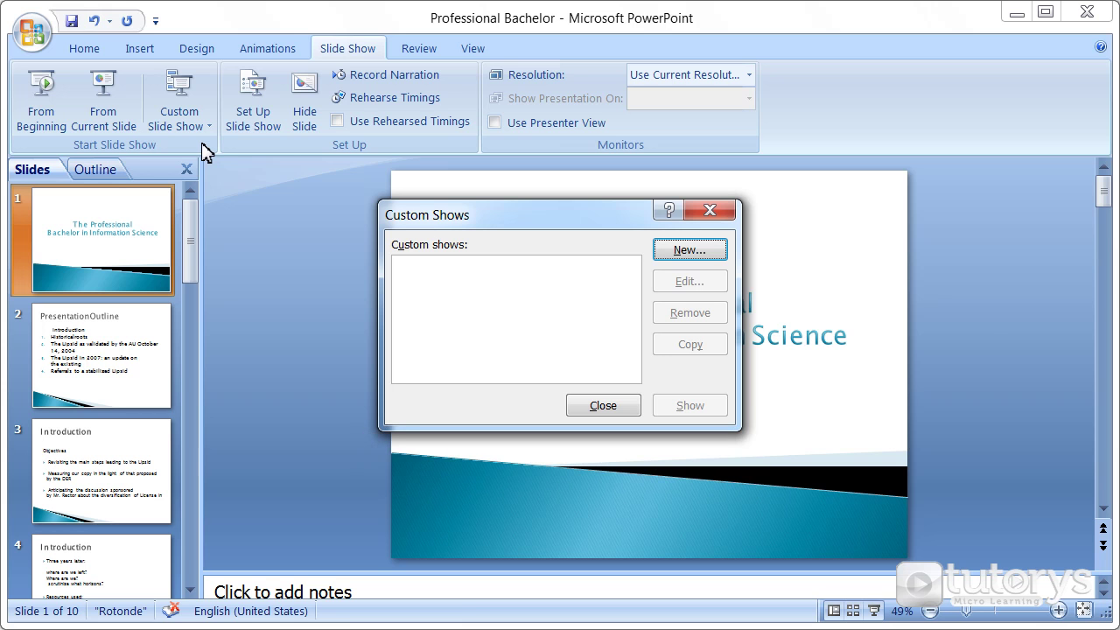
Step: Start a new custom show containing the title slide, PresentationOutline and Introduction
click(678, 251)
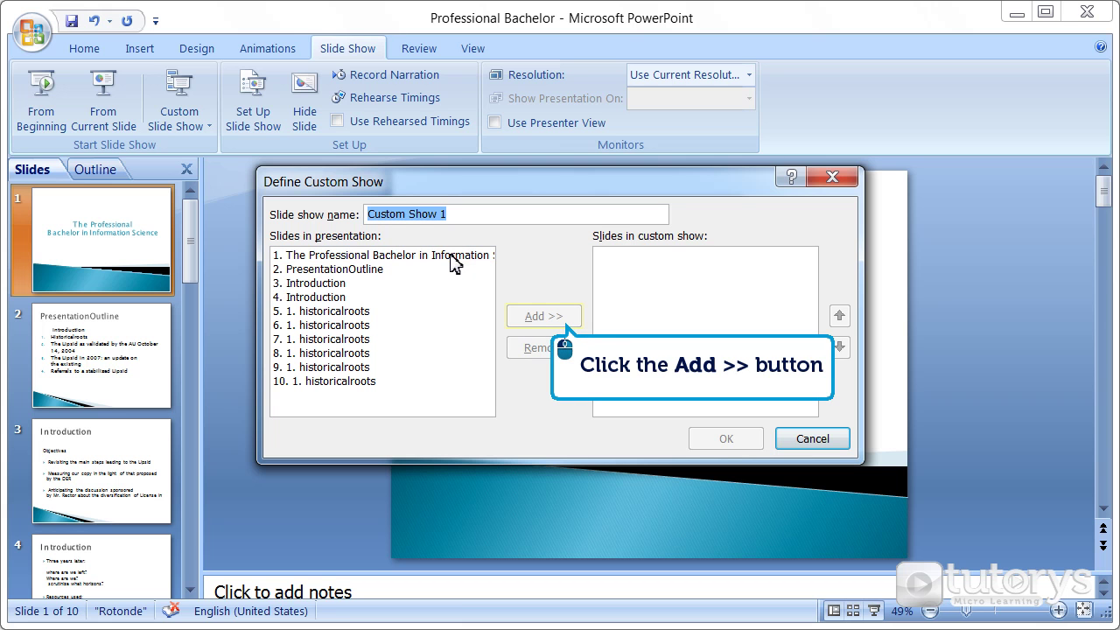
click(551, 316)
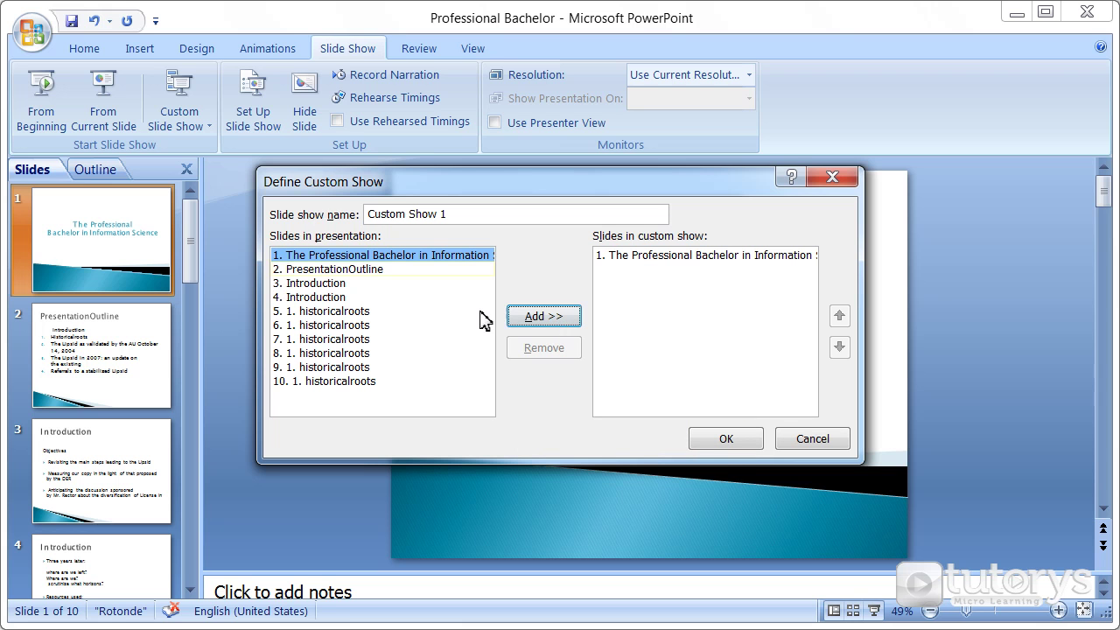
click(404, 270)
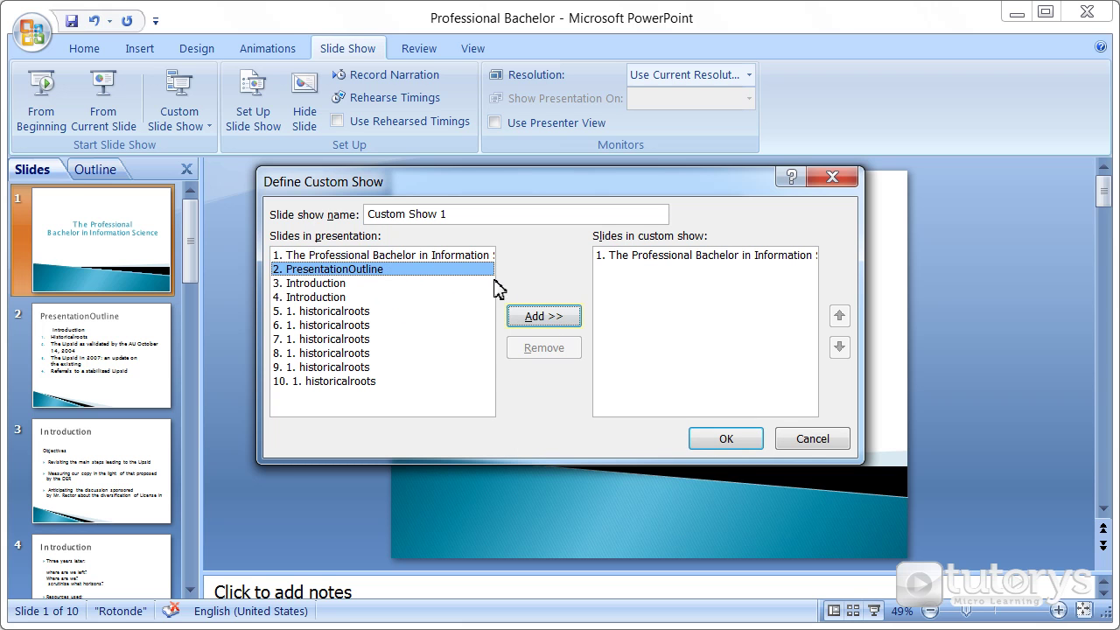
click(527, 317)
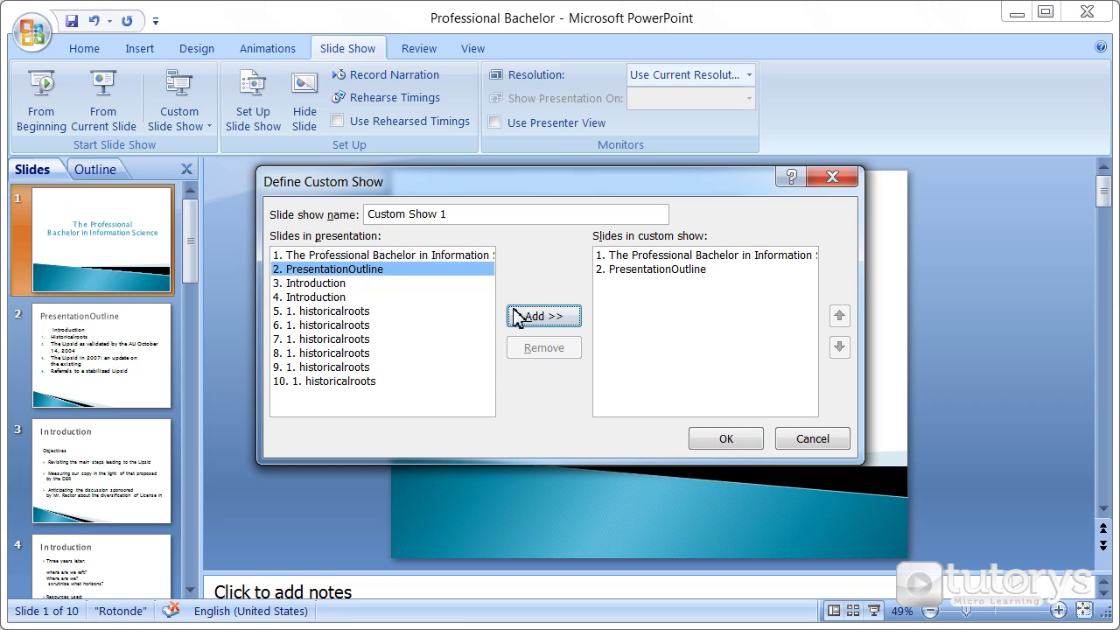
click(330, 284)
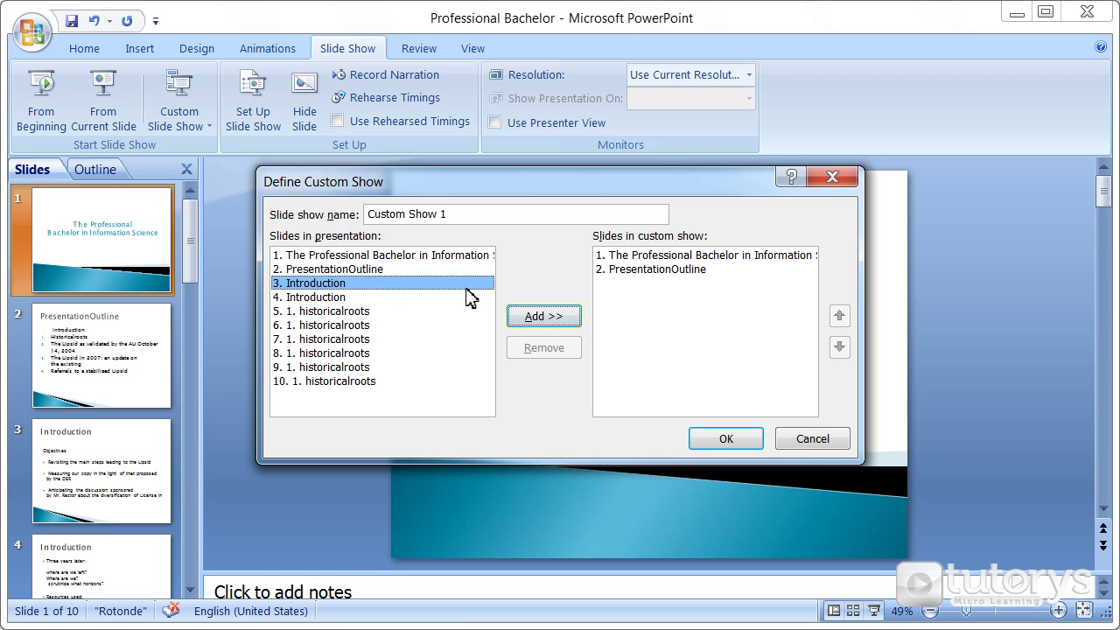
click(552, 320)
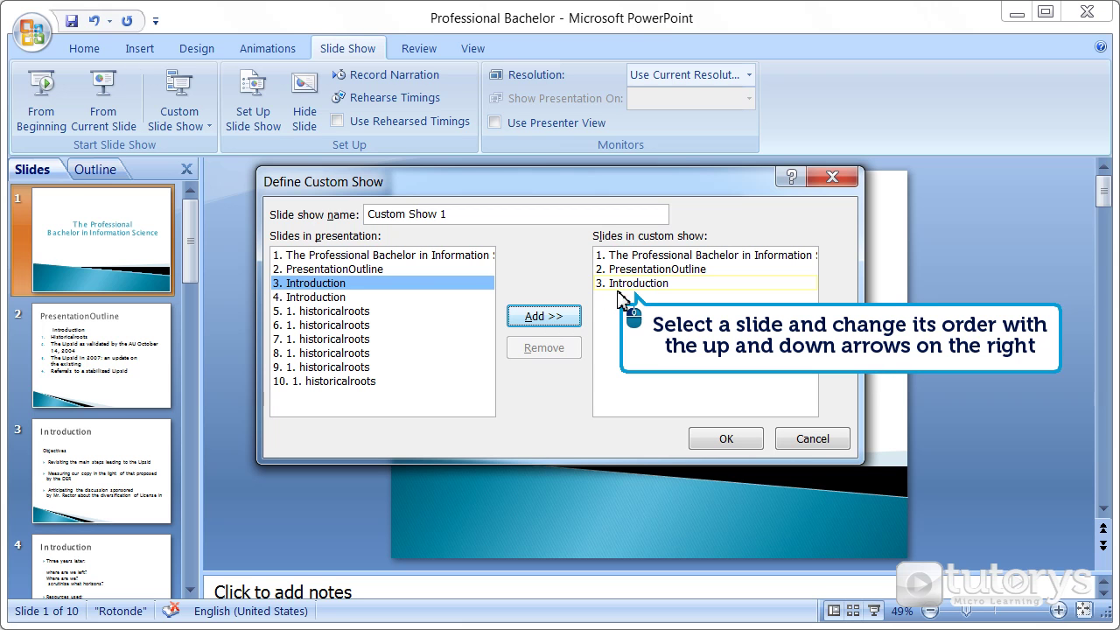
Step: Move Introduction ahead of PresentationOutline and save Custom Show 1
click(649, 285)
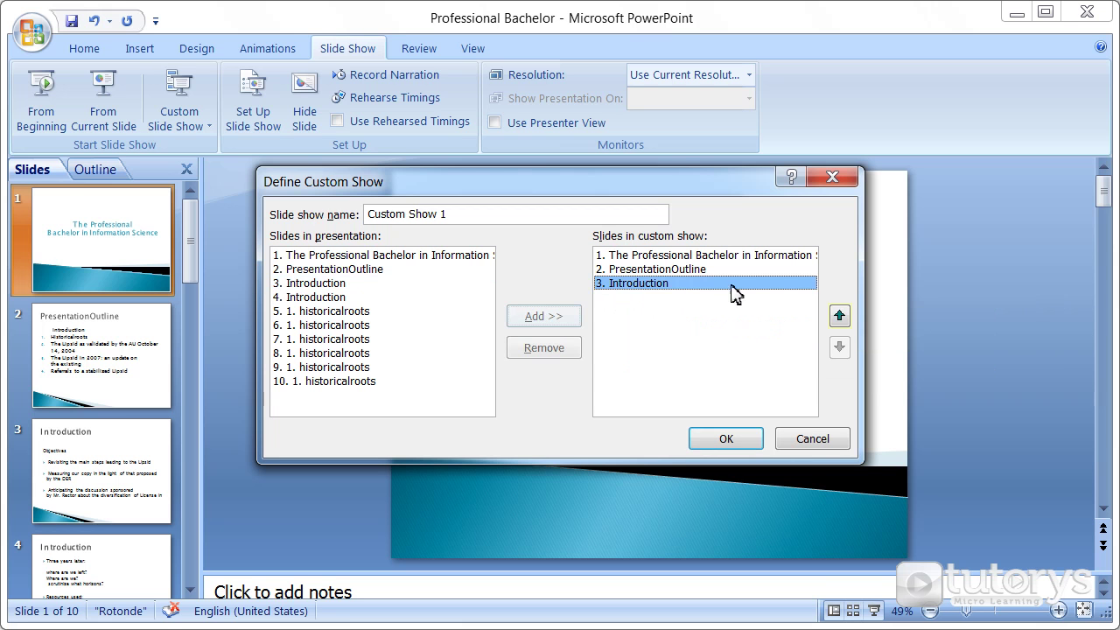
click(839, 316)
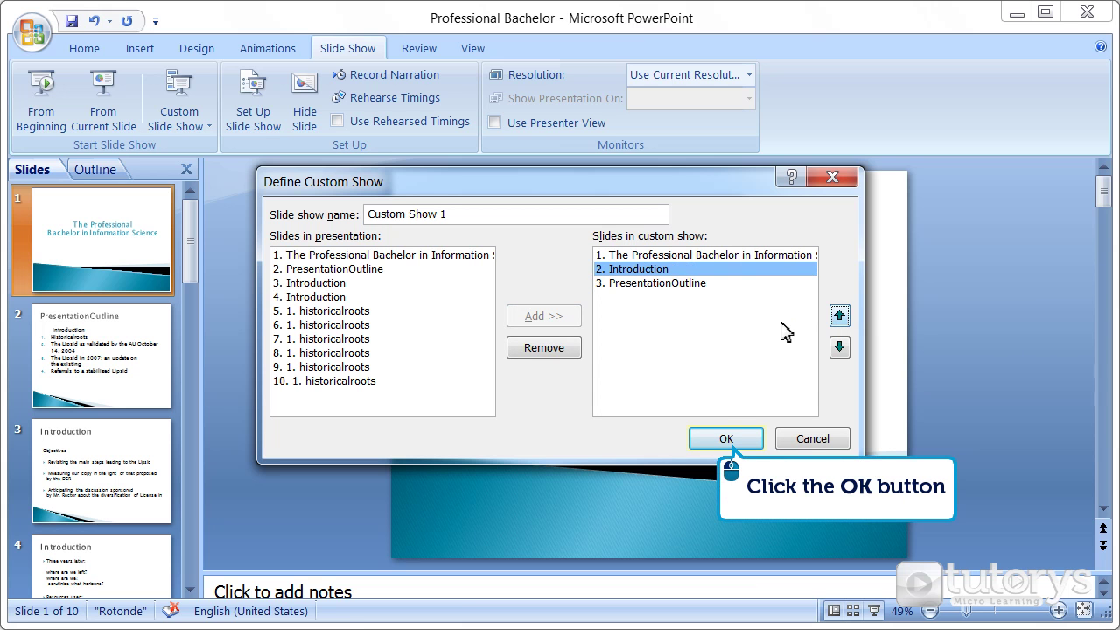
click(727, 437)
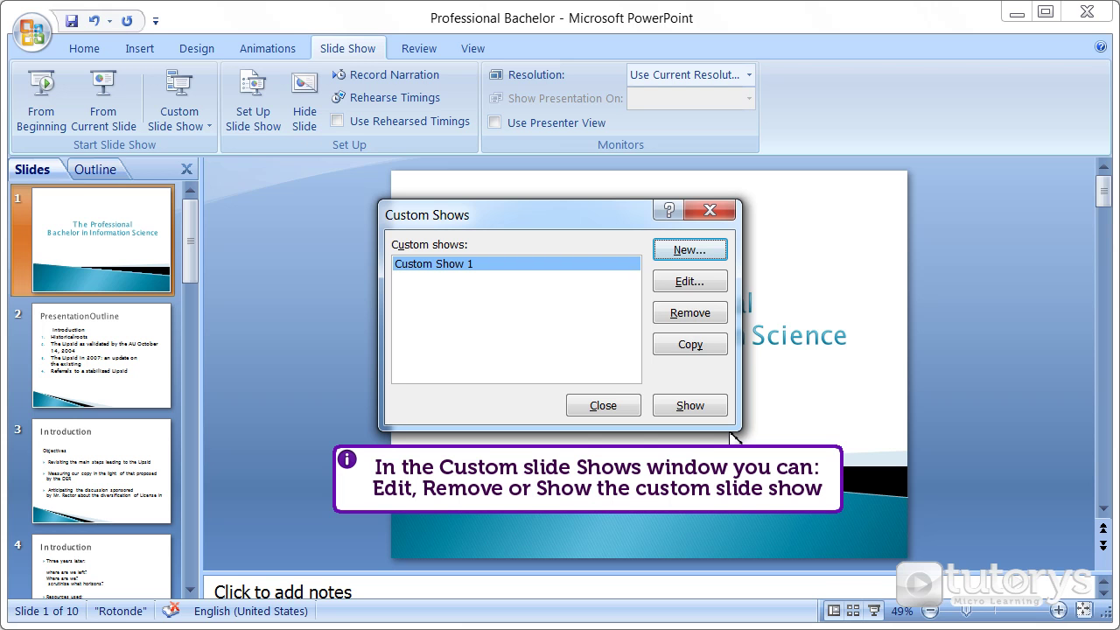
Step: Play Custom Show 1, advance through all its slides, then exit the show
click(691, 408)
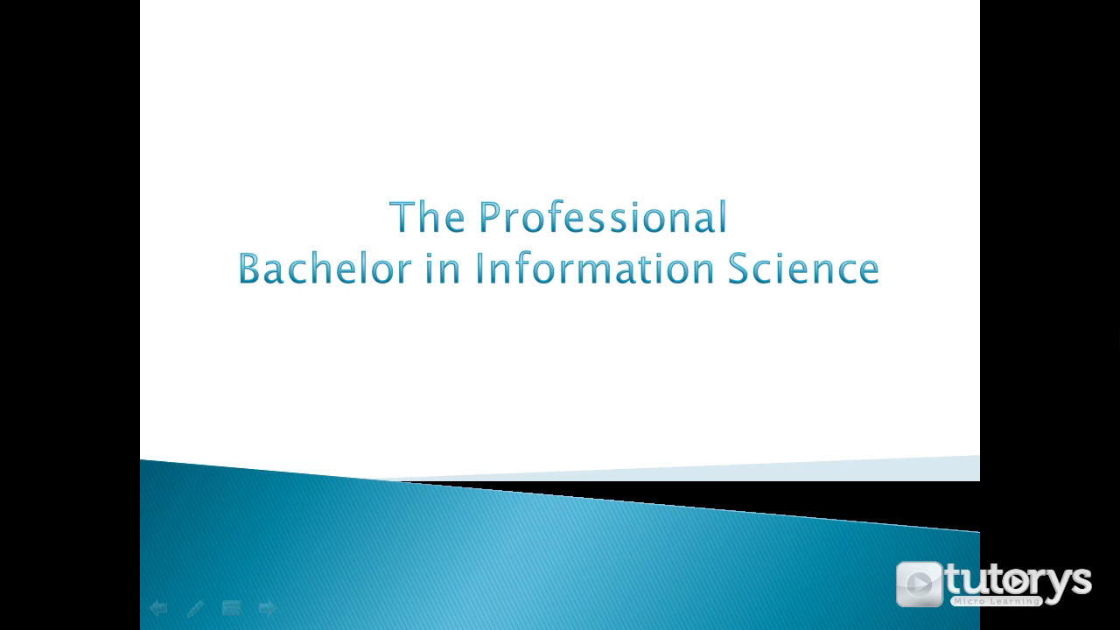
key(space)
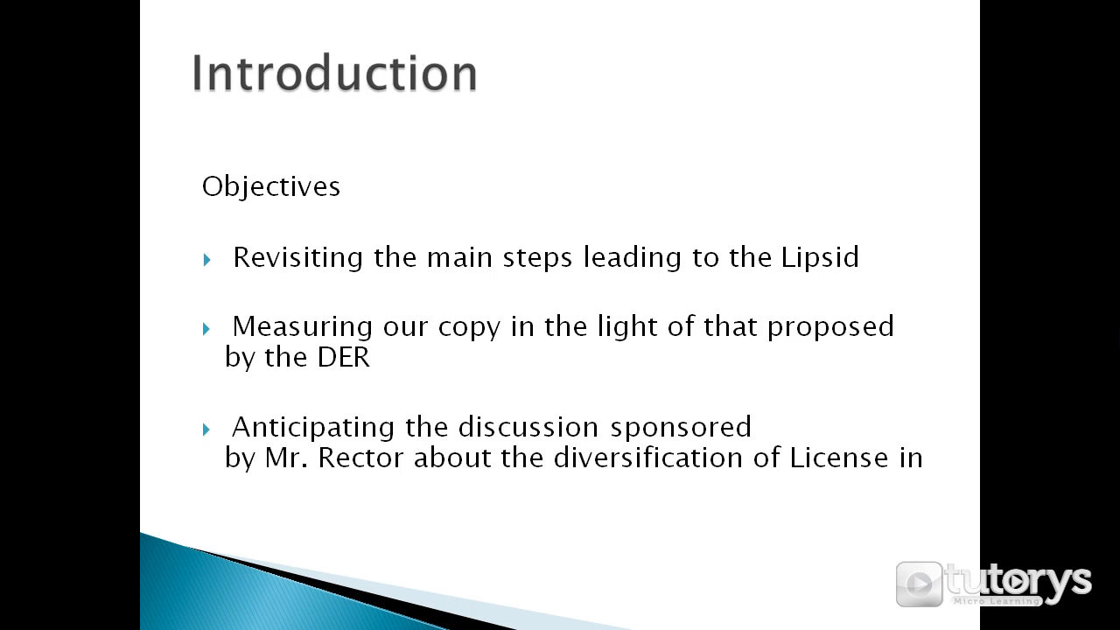
key(space)
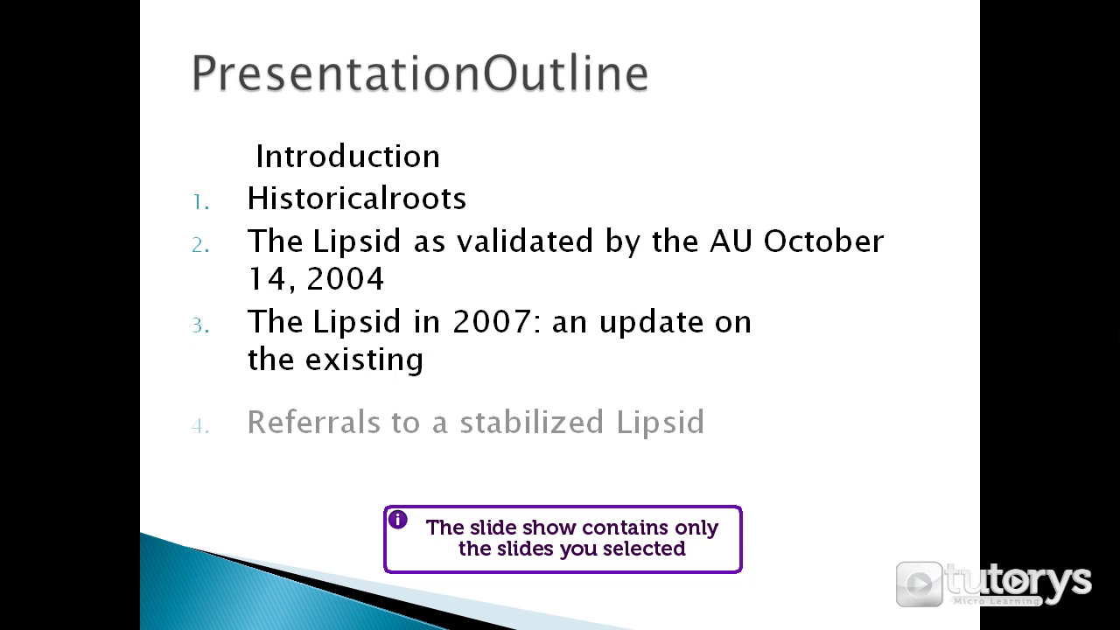
key(space)
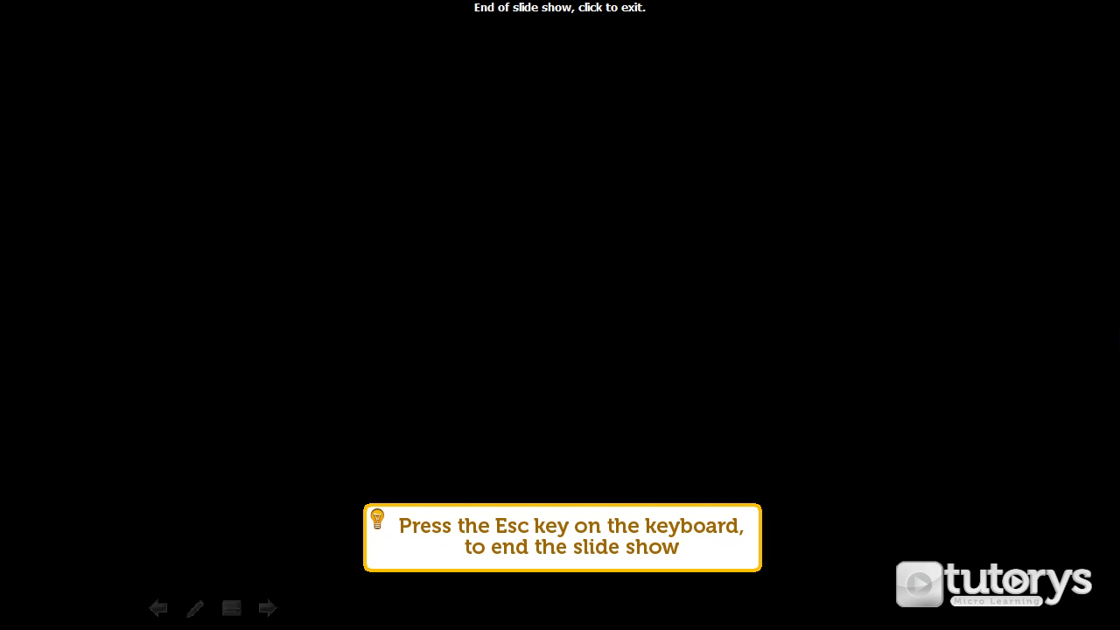
key(Escape)
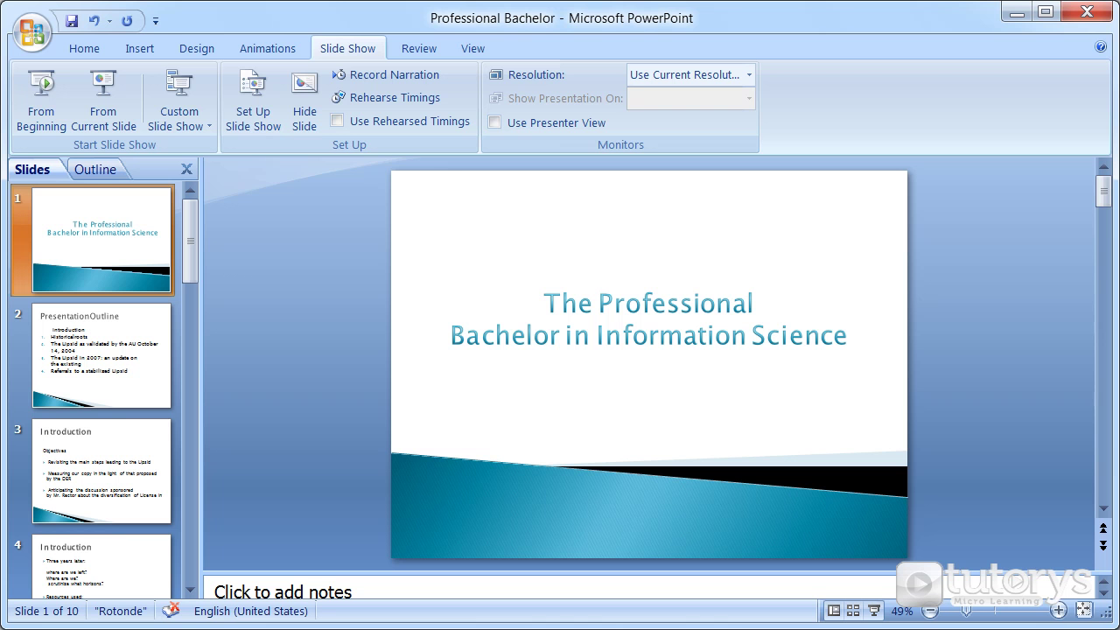